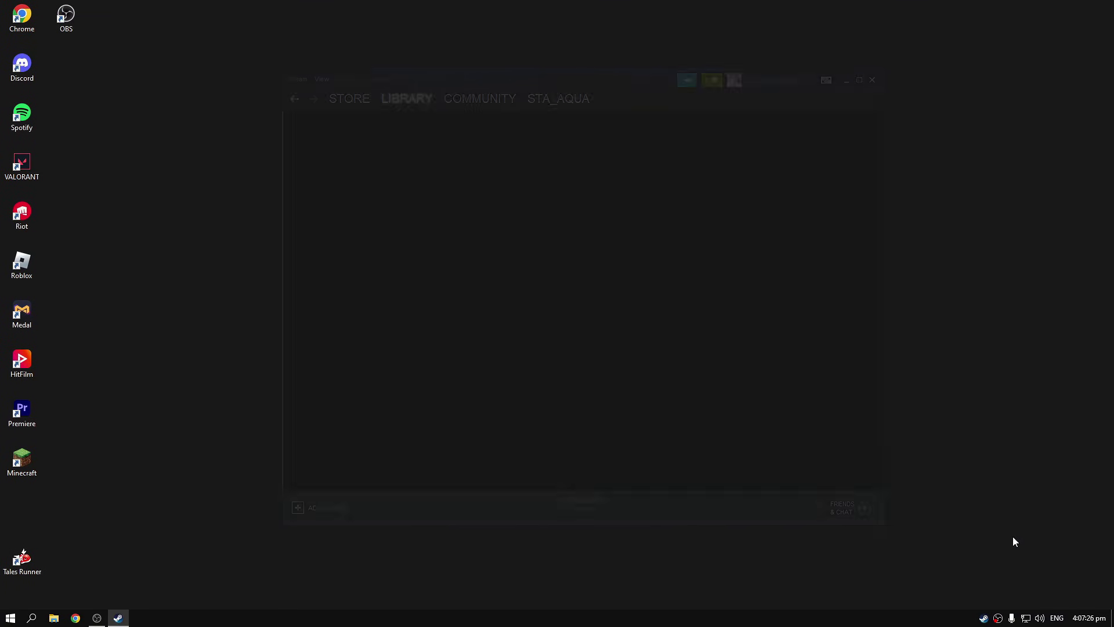
Step: Review Steam's In-Game, Interface, Library, Remote Play and Shader Pre-Caching settings, then confirm with OK
{"action": "left_click", "coordinate": [297, 79]}
{"action": "left_click", "coordinate": [305, 156]}
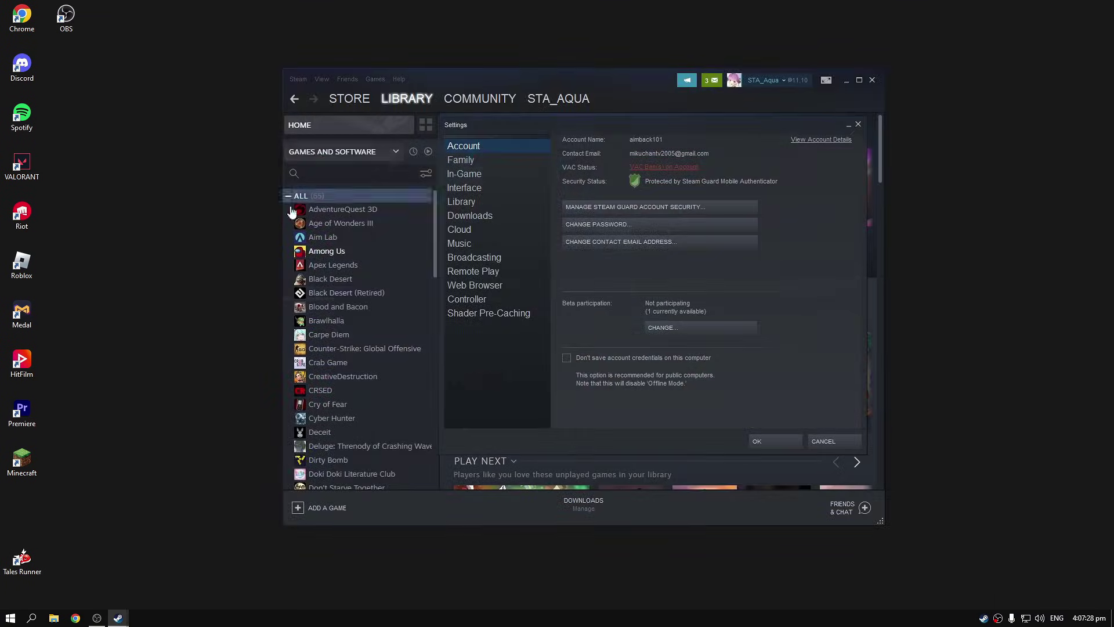
{"action": "left_click", "coordinate": [471, 177]}
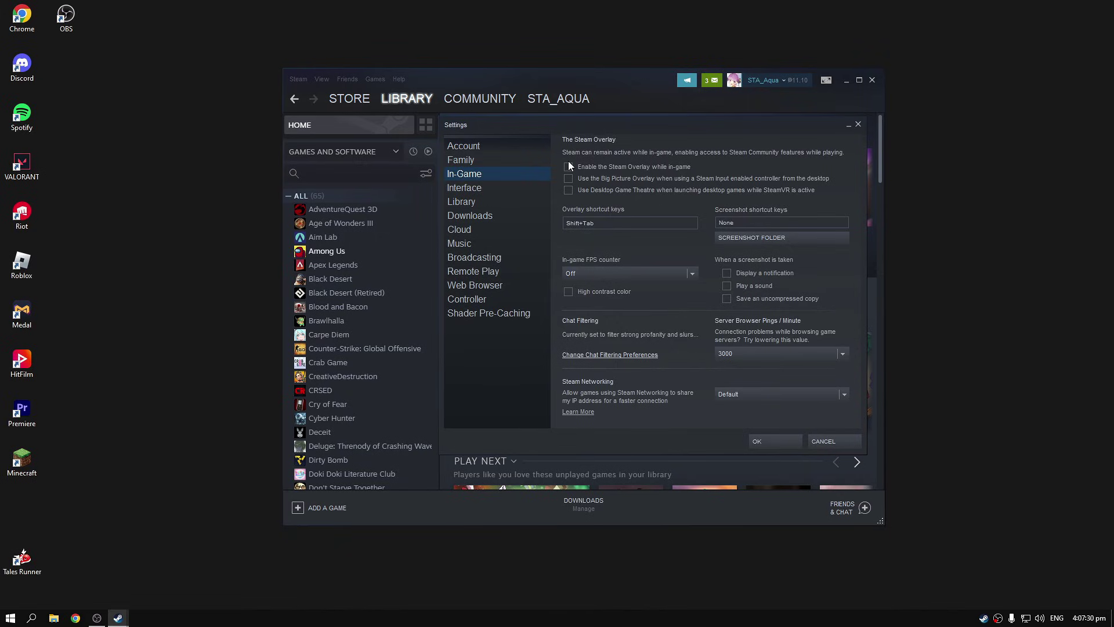
{"action": "left_click", "coordinate": [453, 191]}
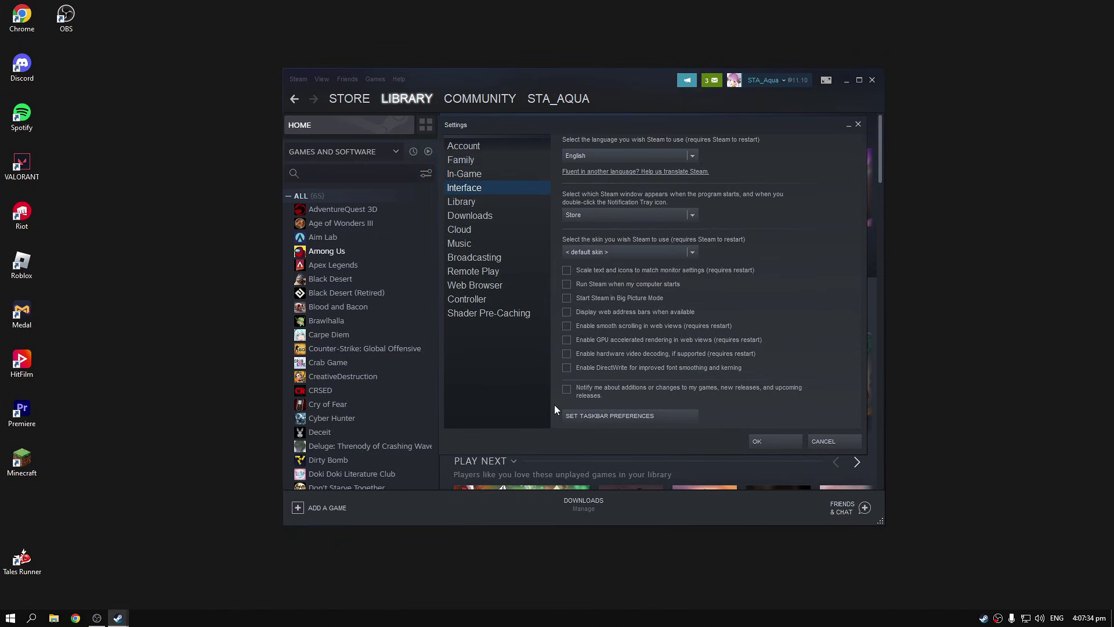
{"action": "left_click", "coordinate": [478, 201]}
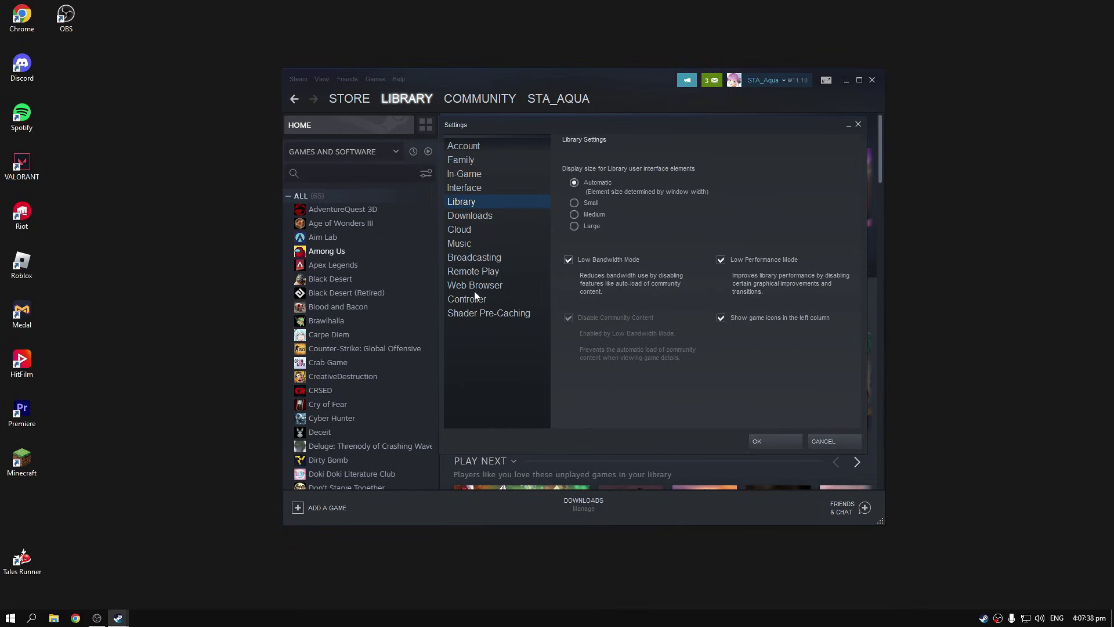
{"action": "left_click", "coordinate": [474, 273]}
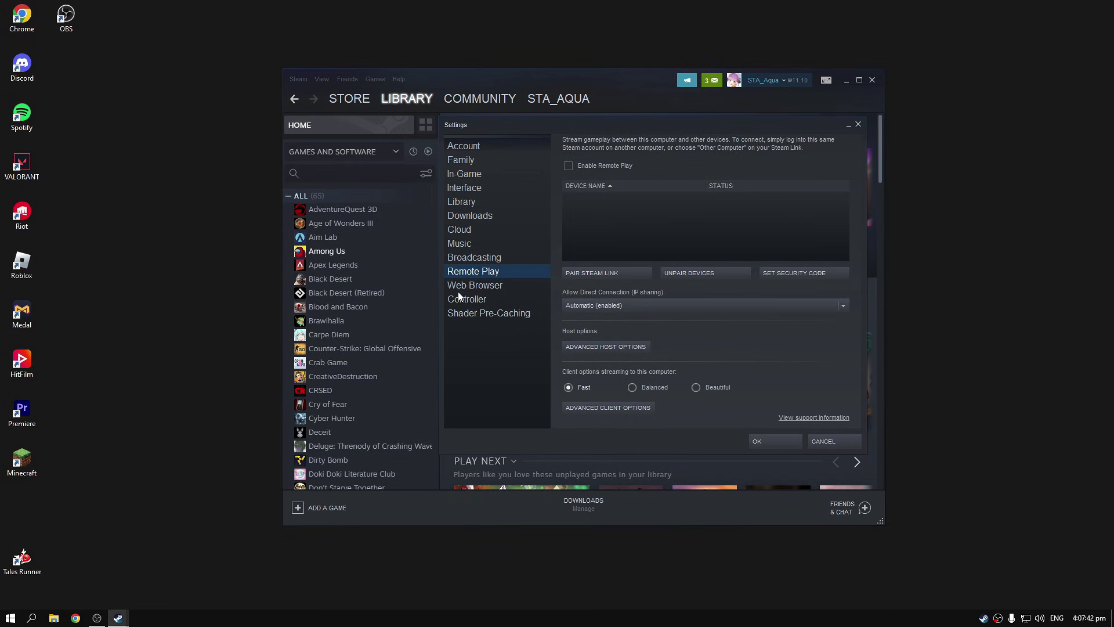
{"action": "left_click", "coordinate": [462, 313]}
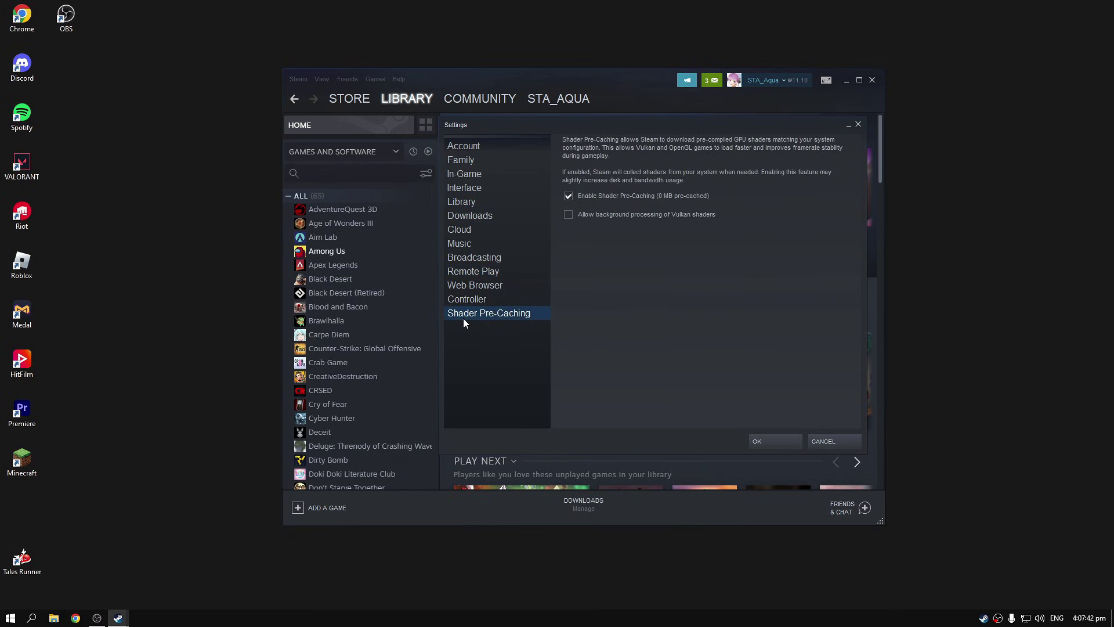
{"action": "left_click", "coordinate": [770, 441]}
{"action": "left_click", "coordinate": [298, 78]}
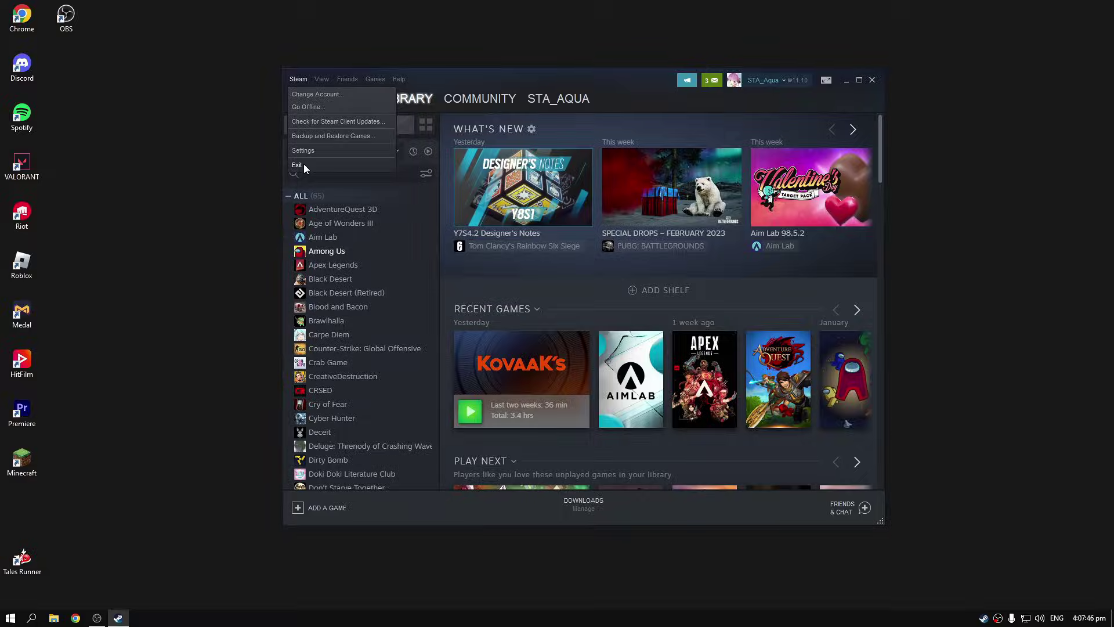
Step: Quit Steam, start Notepad from search and paste in the -cef launch options line
{"action": "left_click", "coordinate": [303, 166]}
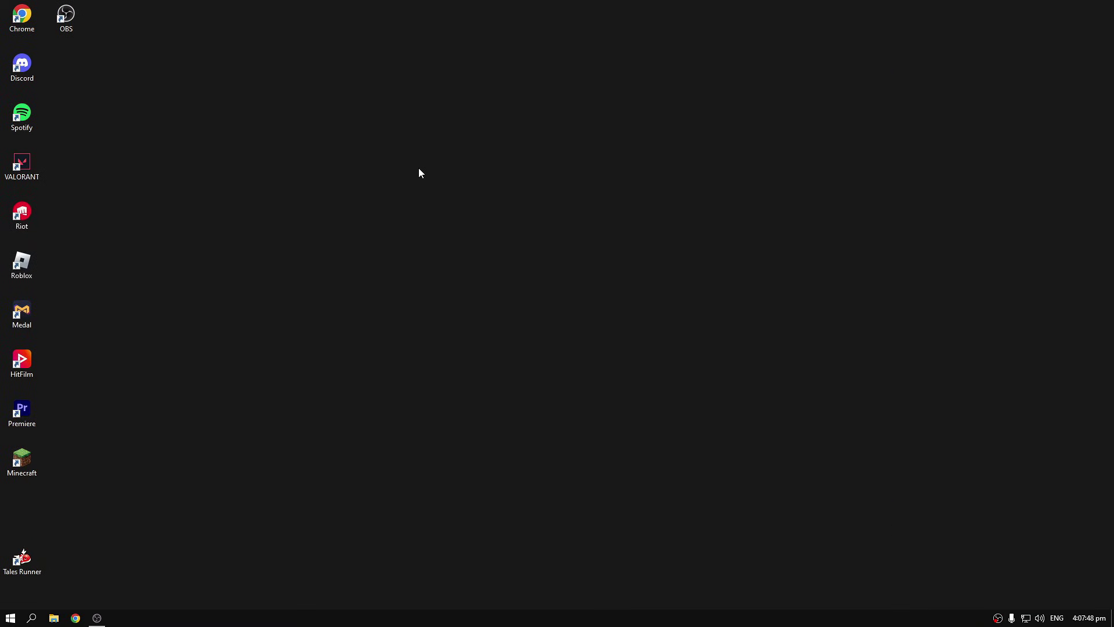
{"action": "key", "text": "super"}
{"action": "type", "text": "notepad"}
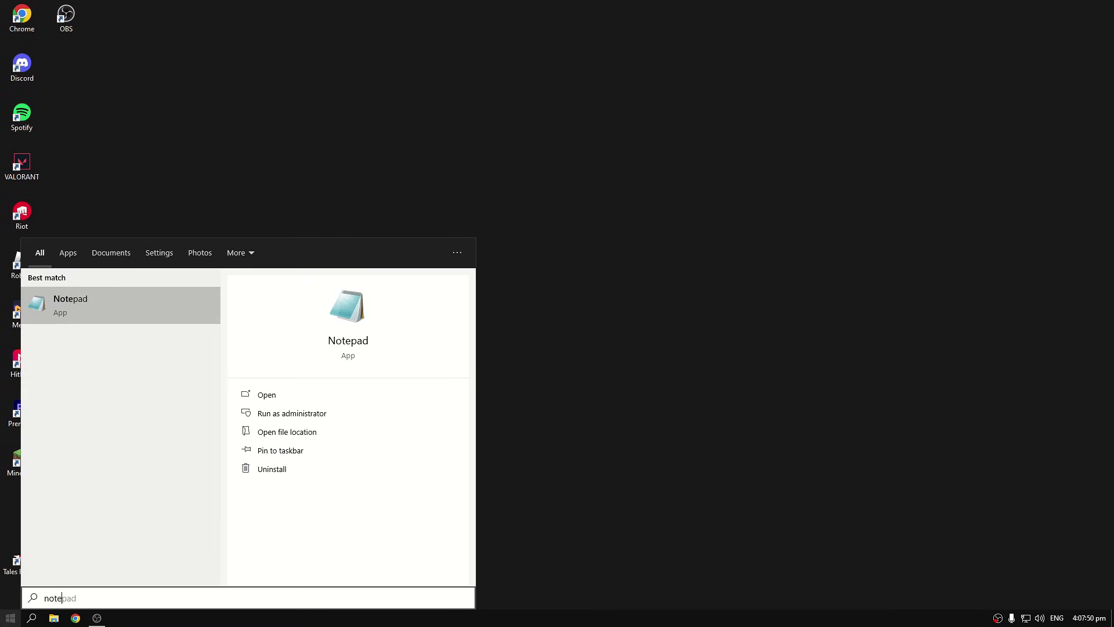
{"action": "key", "text": "Return"}
{"action": "key", "text": "ctrl+v"}
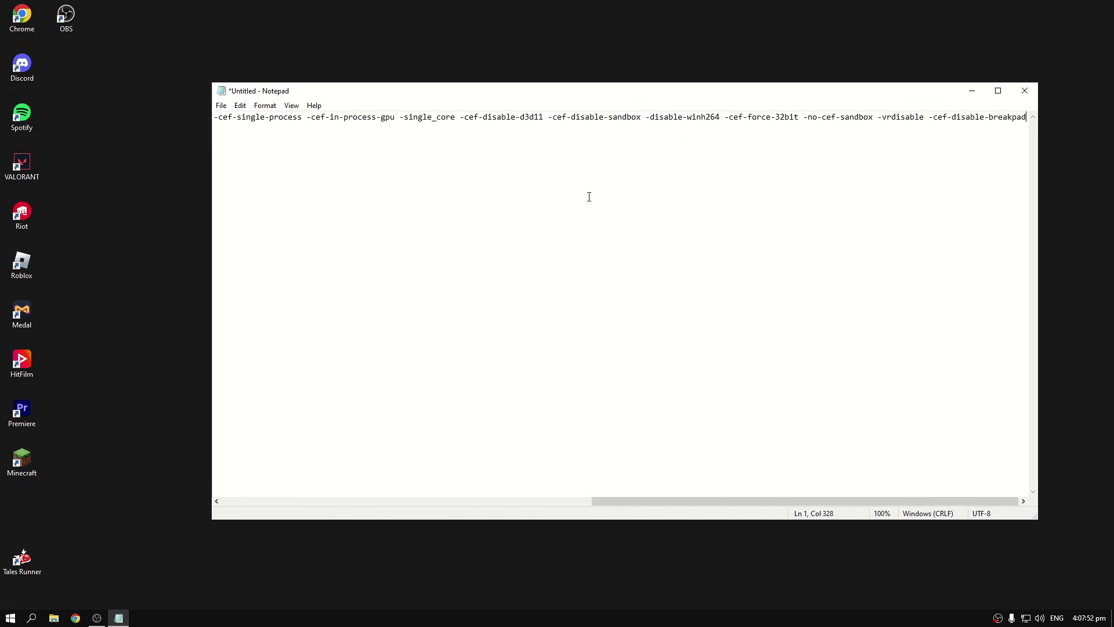
Step: Save the note as Steam.bat in Program Files (x86)\Steam
{"action": "left_click", "coordinate": [221, 108]}
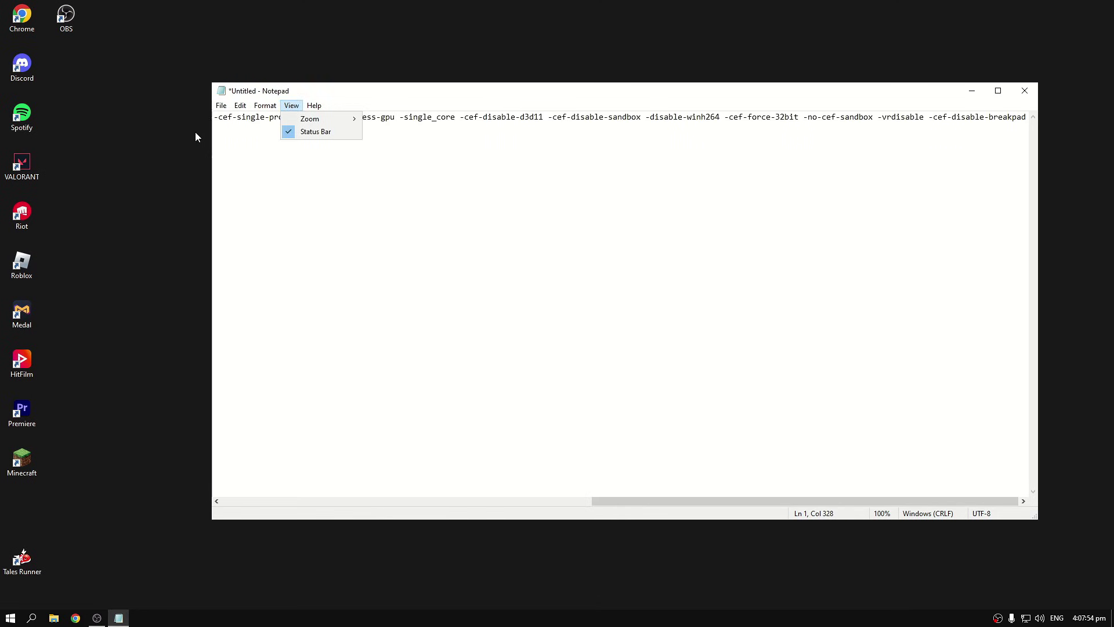
{"action": "left_click", "coordinate": [240, 170]}
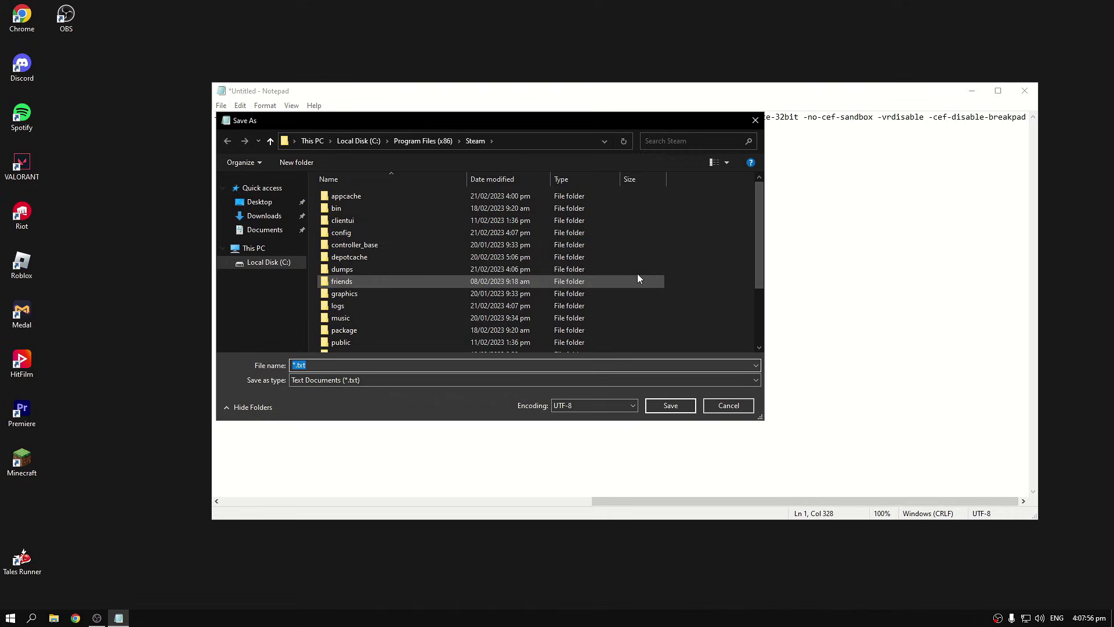
{"action": "type", "text": "St"}
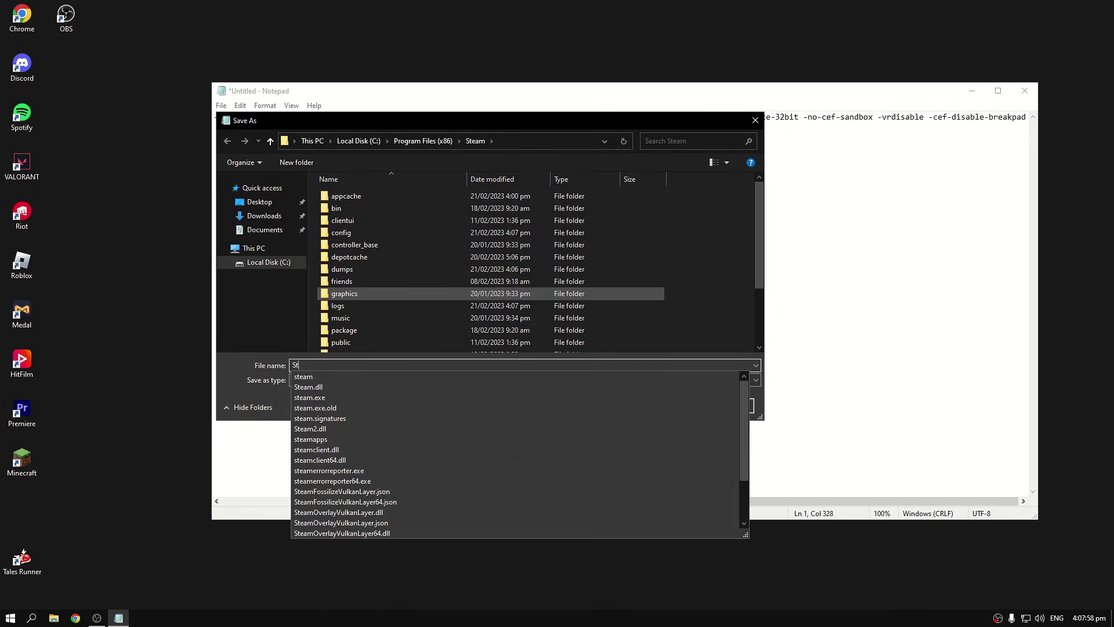
{"action": "type", "text": "eam/."}
{"action": "type", "text": "bat"}
{"action": "left_click", "coordinate": [672, 406]}
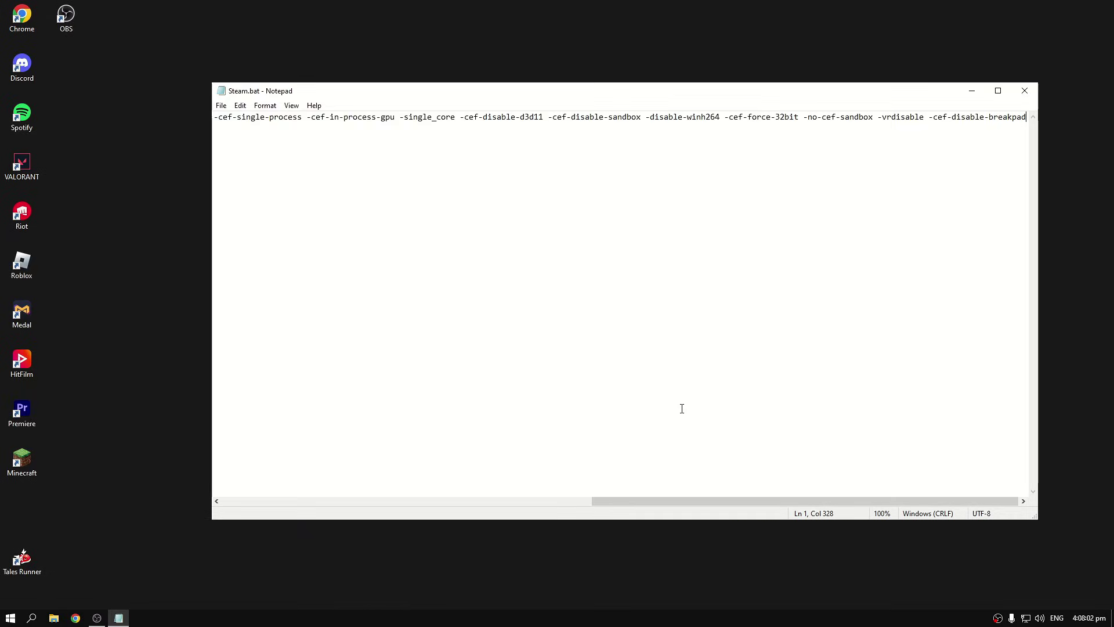
Step: Close Notepad and browse File Explorer to C:\Program Files (x86)\Steam
{"action": "left_click", "coordinate": [1026, 93]}
{"action": "left_click", "coordinate": [54, 617]}
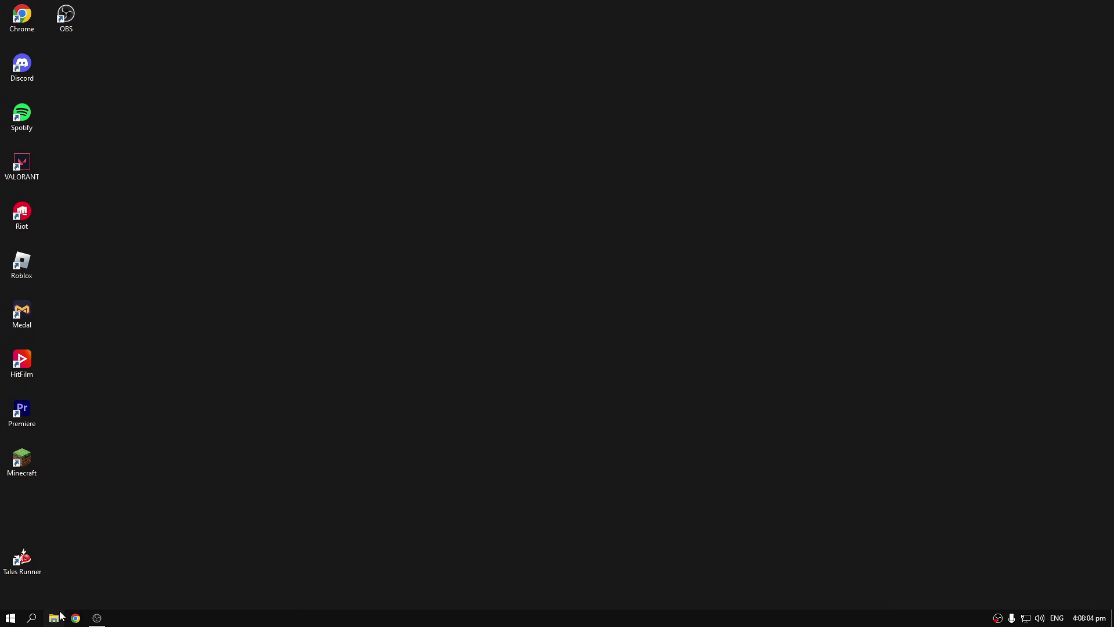
{"action": "left_click", "coordinate": [443, 268]}
{"action": "double_click", "coordinate": [529, 224]}
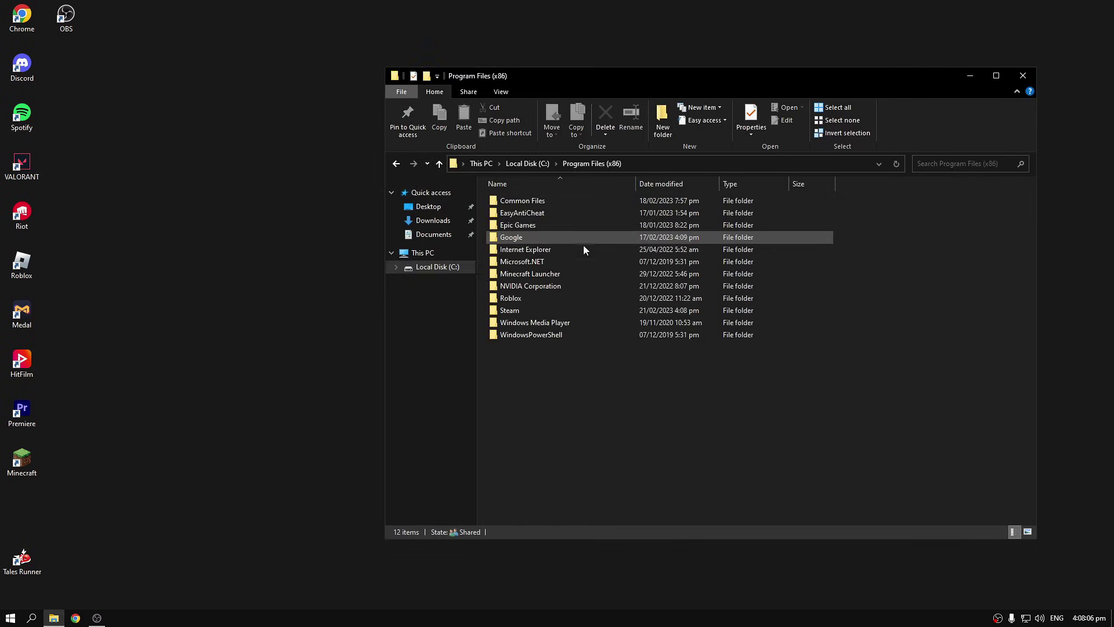
{"action": "double_click", "coordinate": [517, 308]}
{"action": "scroll", "coordinate": [592, 383], "scroll_direction": "down", "scroll_amount": 5}
{"action": "scroll", "coordinate": [569, 349], "scroll_direction": "down", "scroll_amount": 5}
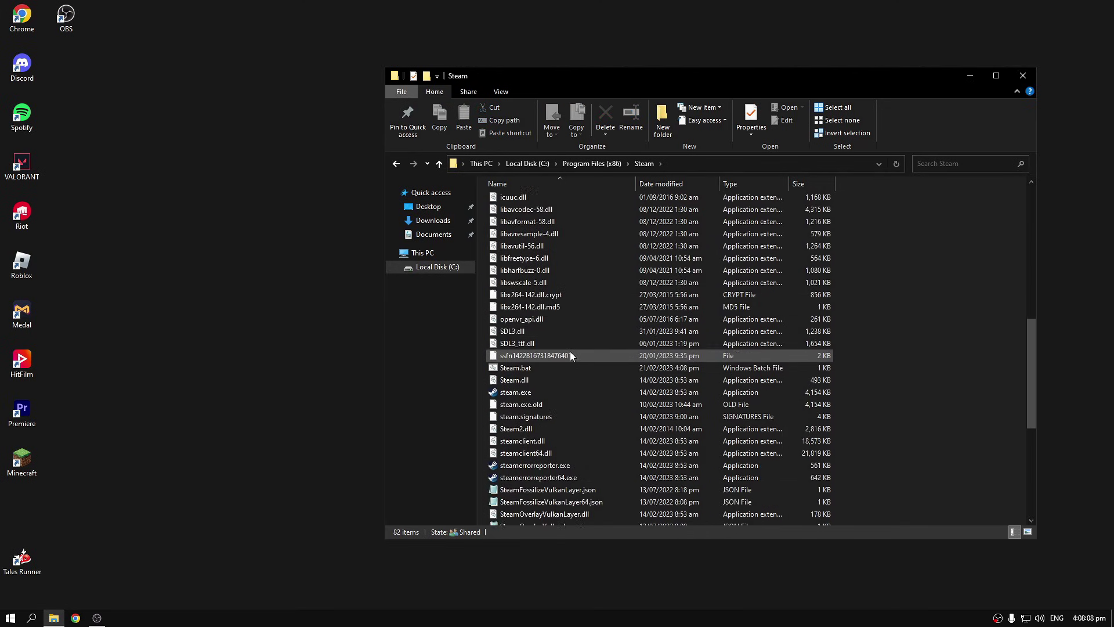
Step: Send Steam.bat to the desktop as a shortcut and close Explorer
{"action": "left_click", "coordinate": [501, 369]}
{"action": "right_click", "coordinate": [501, 369]}
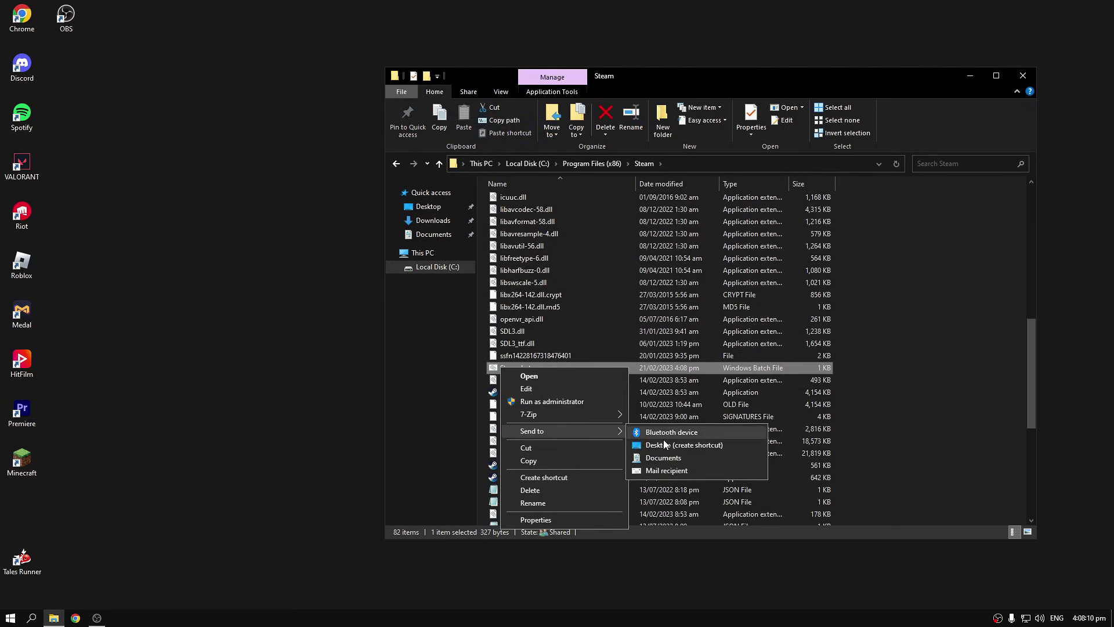
{"action": "left_click", "coordinate": [667, 448]}
{"action": "left_click", "coordinate": [1022, 76]}
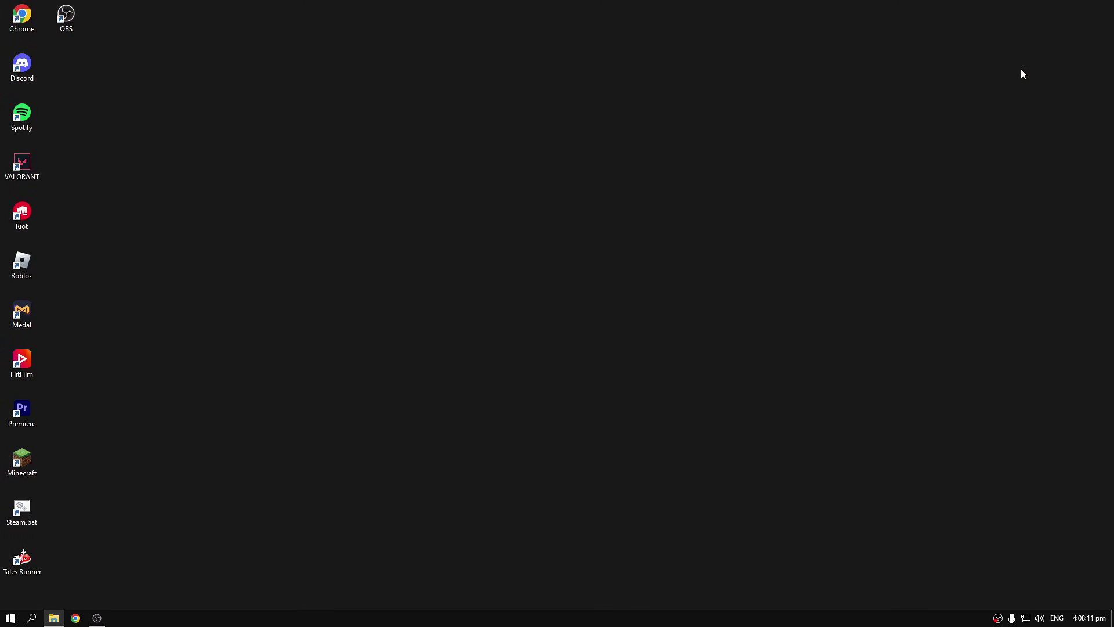
Step: Rename the desktop shortcut from Steam.bat to Steam
{"action": "right_click", "coordinate": [21, 503]}
{"action": "left_click", "coordinate": [52, 475]}
{"action": "key", "text": "End"}
{"action": "key", "text": "BackSpace"}
{"action": "key", "text": "BackSpace"}
{"action": "key", "text": "BackSpace"}
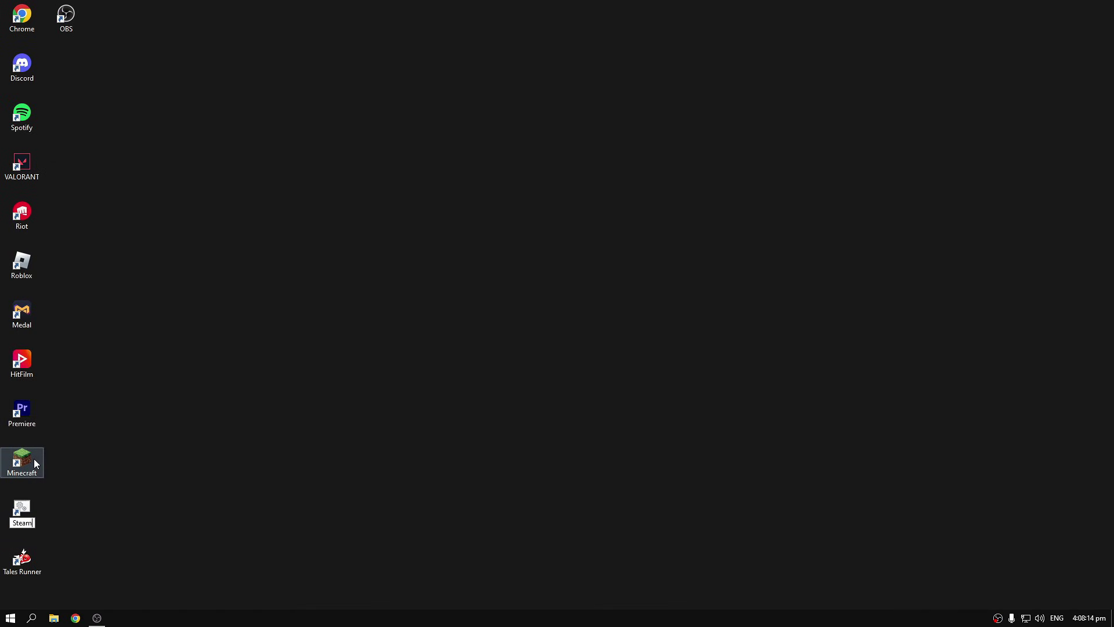
{"action": "key", "text": "Return"}
Step: Set the shortcut's icon to the Steam logo from steam.exe and confirm its properties
{"action": "right_click", "coordinate": [22, 514]}
{"action": "left_click", "coordinate": [50, 495]}
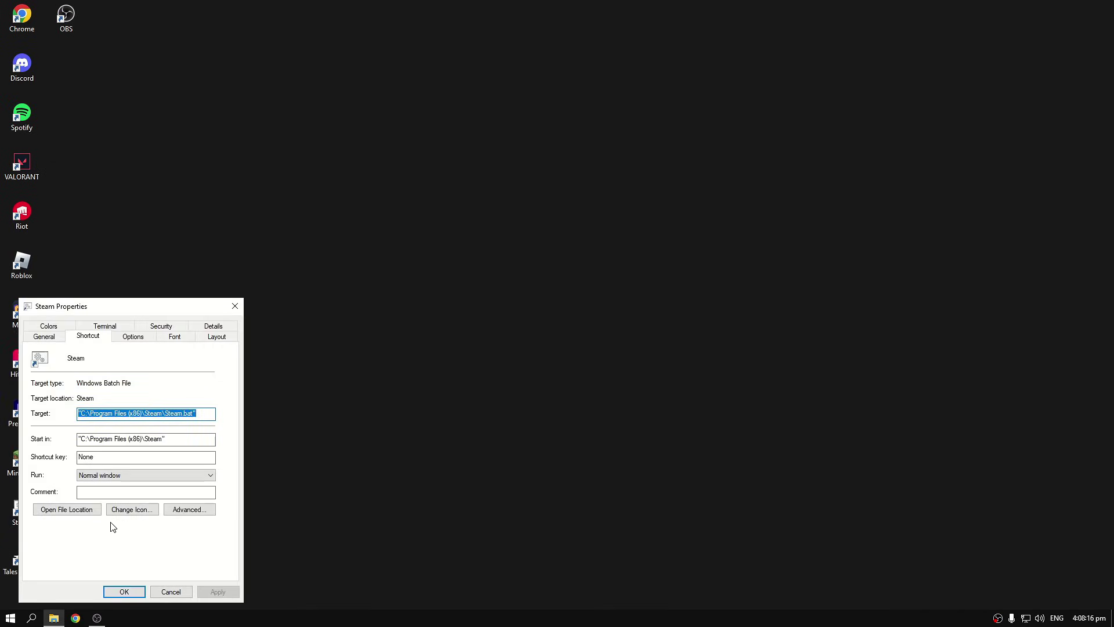
{"action": "left_click", "coordinate": [131, 509]}
{"action": "left_click", "coordinate": [650, 314]}
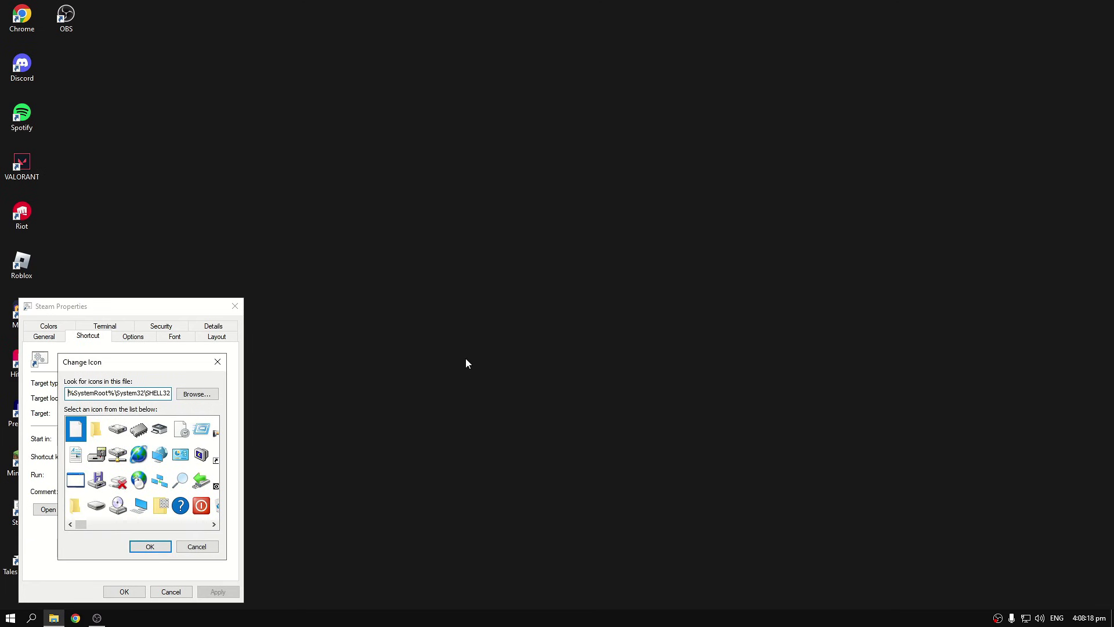
{"action": "left_click", "coordinate": [197, 396]}
{"action": "scroll", "coordinate": [305, 432], "scroll_direction": "down", "scroll_amount": 10}
{"action": "scroll", "coordinate": [242, 466], "scroll_direction": "down", "scroll_amount": 5}
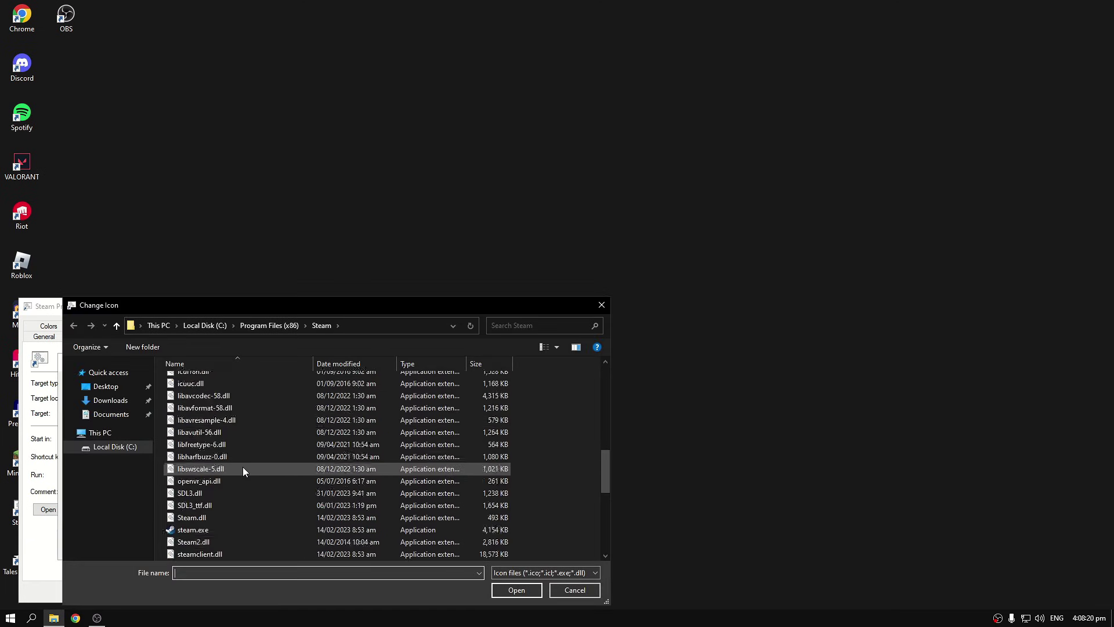
{"action": "scroll", "coordinate": [181, 457], "scroll_direction": "down", "scroll_amount": 5}
{"action": "scroll", "coordinate": [189, 525], "scroll_direction": "down", "scroll_amount": 3}
{"action": "scroll", "coordinate": [196, 496], "scroll_direction": "up", "scroll_amount": 2}
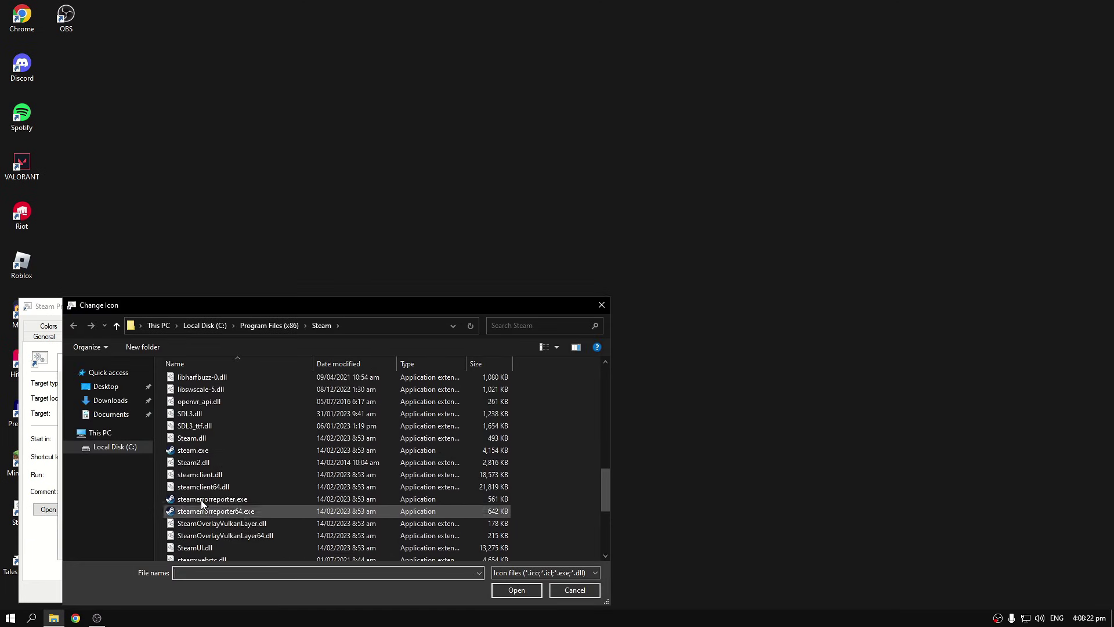
{"action": "left_click", "coordinate": [206, 450]}
{"action": "left_click", "coordinate": [517, 590]}
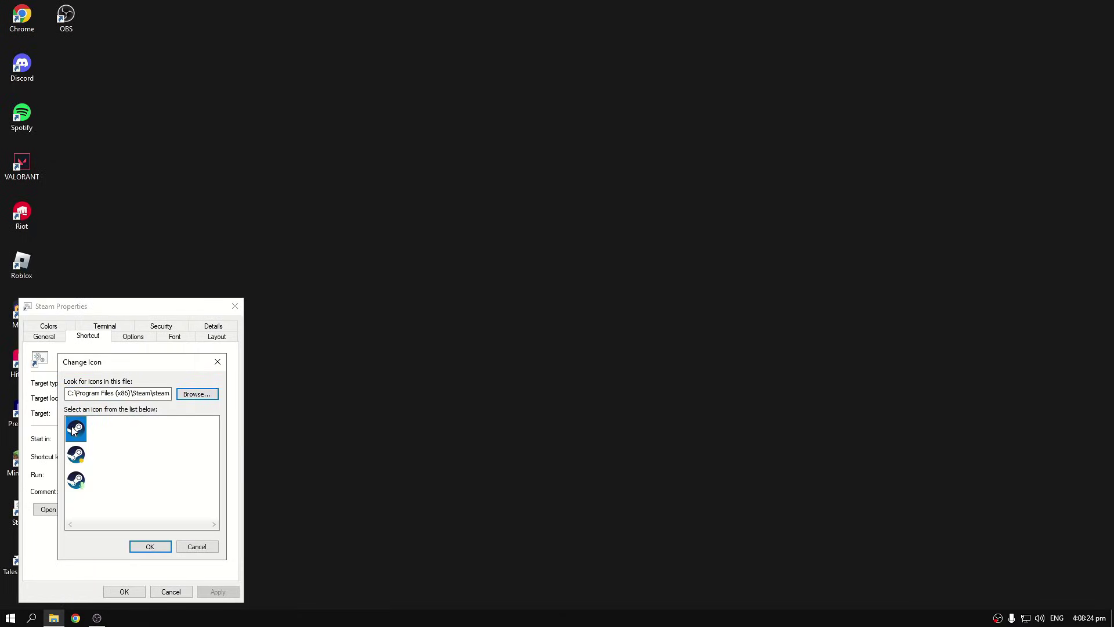
{"action": "left_click", "coordinate": [163, 549]}
{"action": "left_click", "coordinate": [218, 592]}
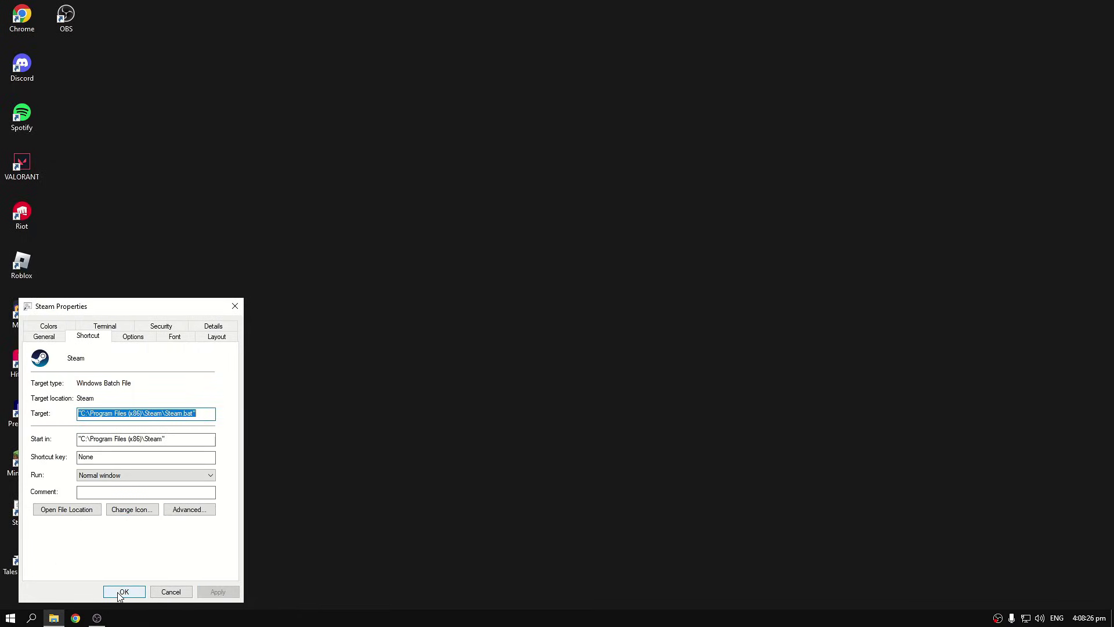
{"action": "left_click", "coordinate": [124, 591]}
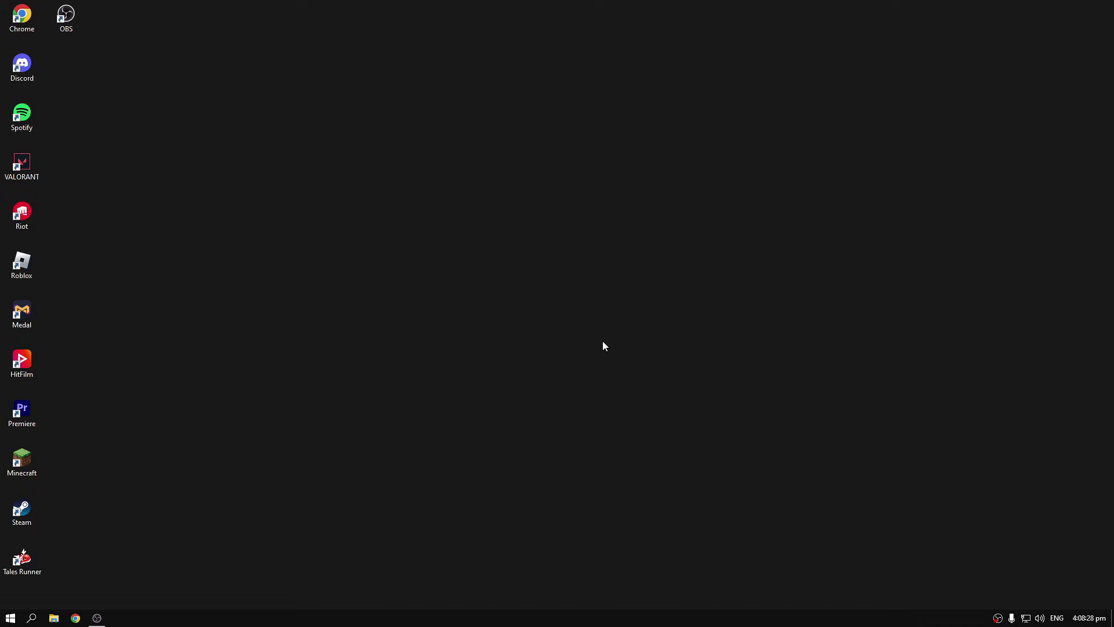